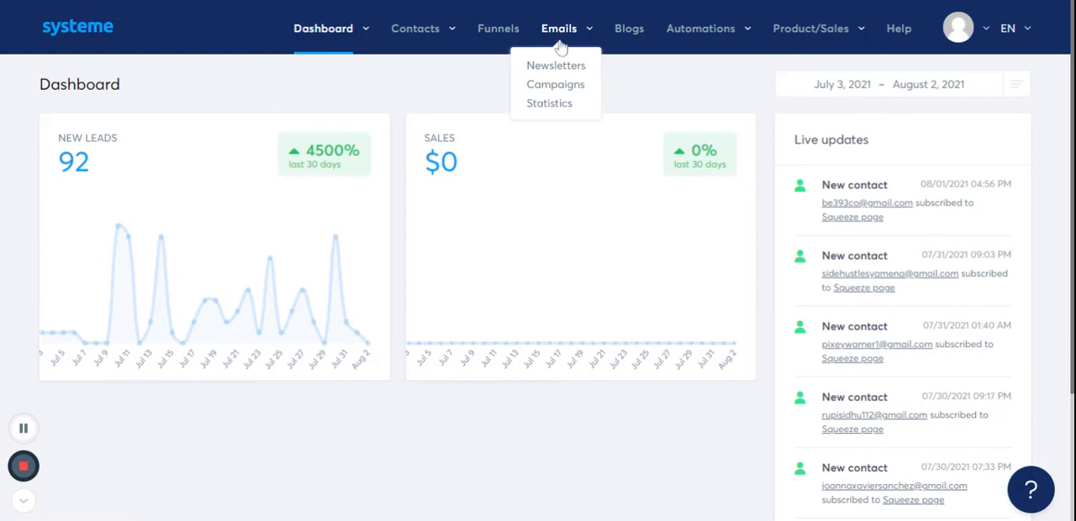
- Create an email campaign named "test emails"
{"action": "left_click", "coordinate": [560, 87]}
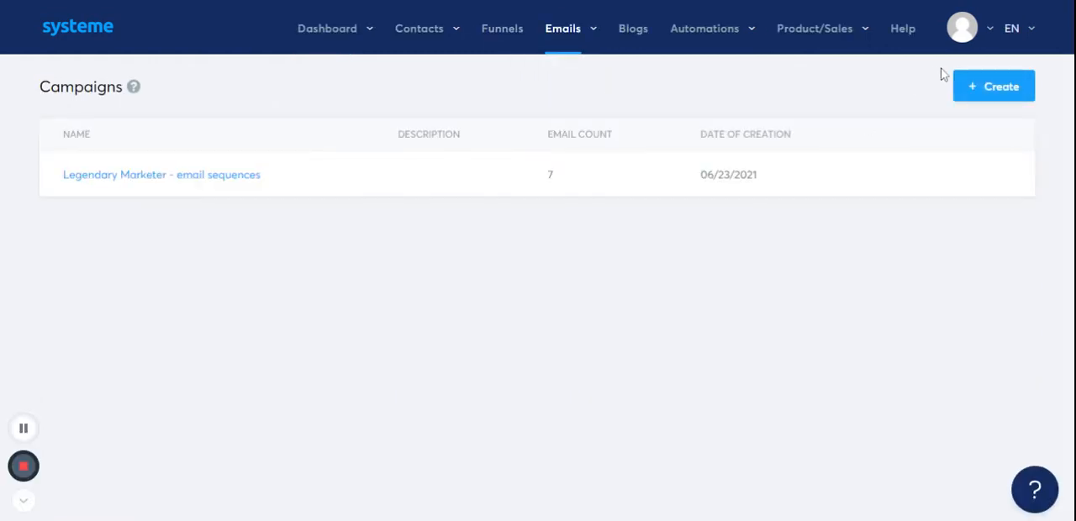
{"action": "left_click", "coordinate": [971, 85]}
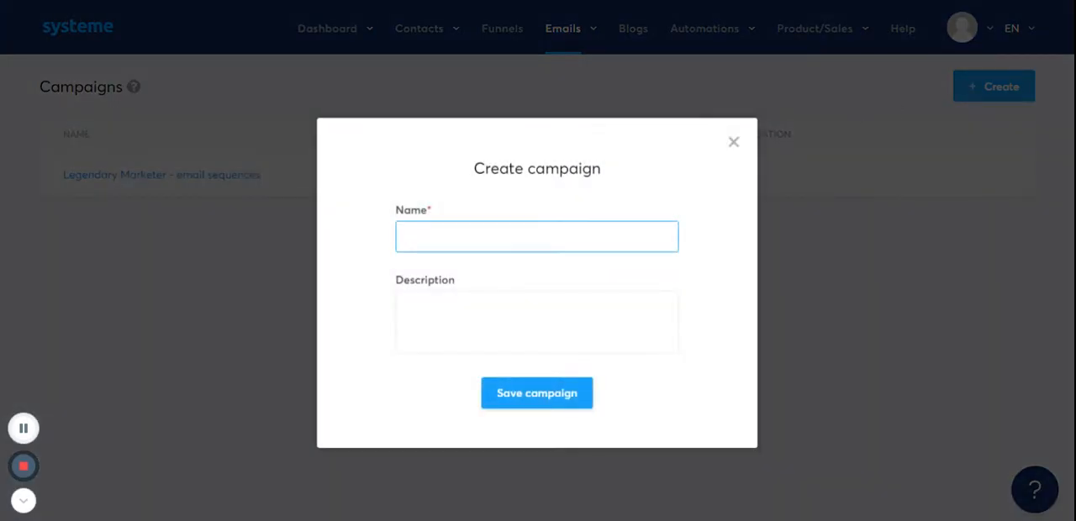
{"action": "left_click", "coordinate": [437, 275]}
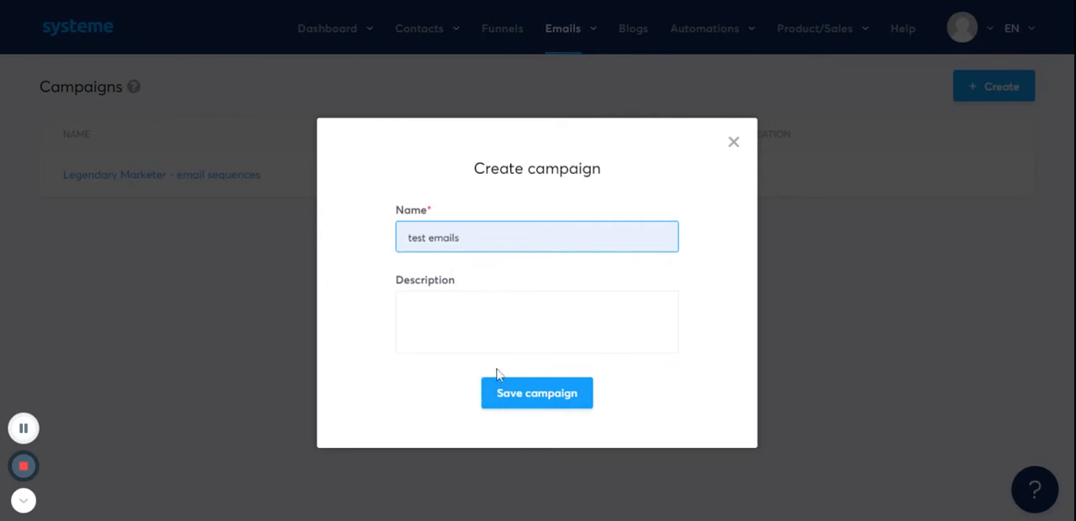
{"action": "left_click", "coordinate": [560, 404]}
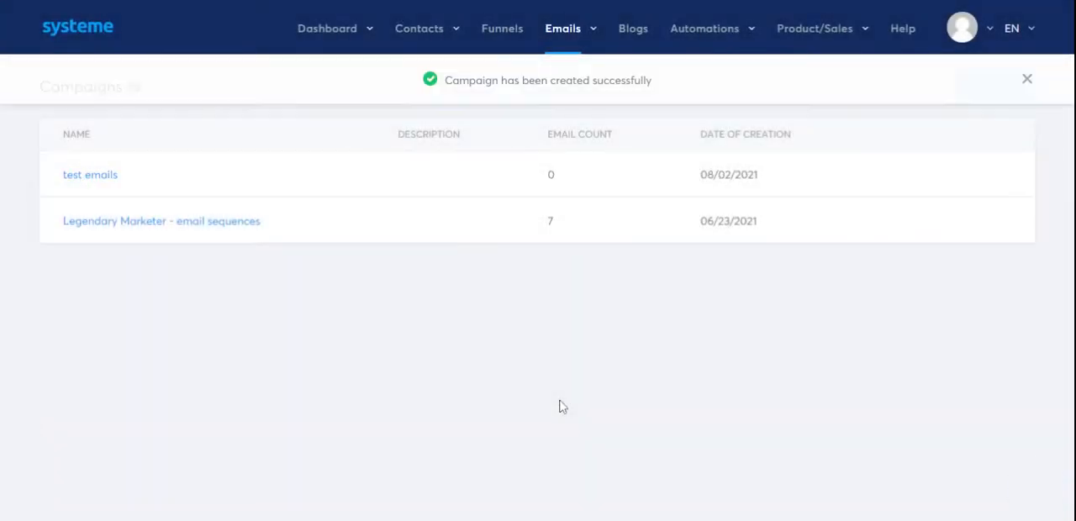
- Start a new email in the "test emails" campaign and enter the sender's name
{"action": "left_click", "coordinate": [91, 183]}
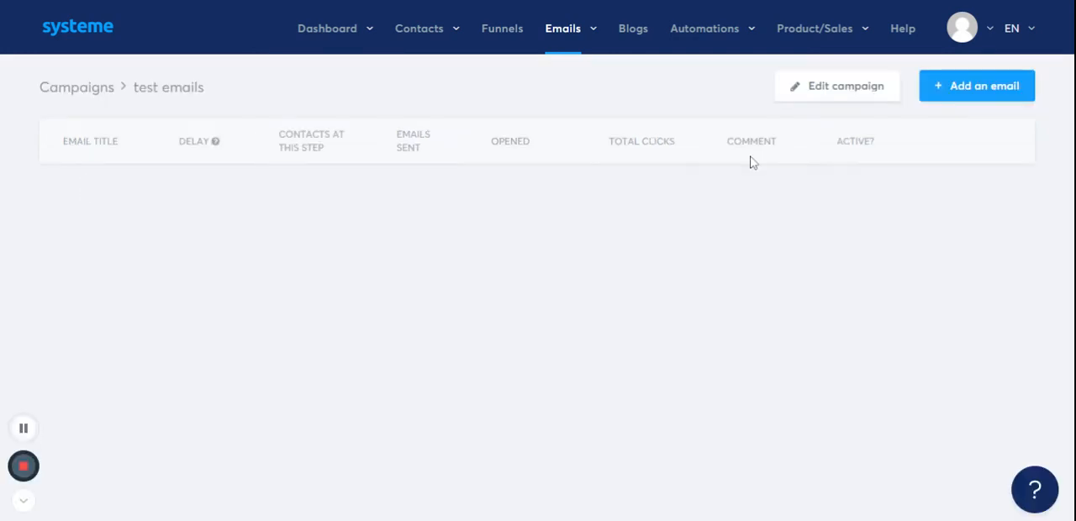
{"action": "left_click", "coordinate": [981, 94]}
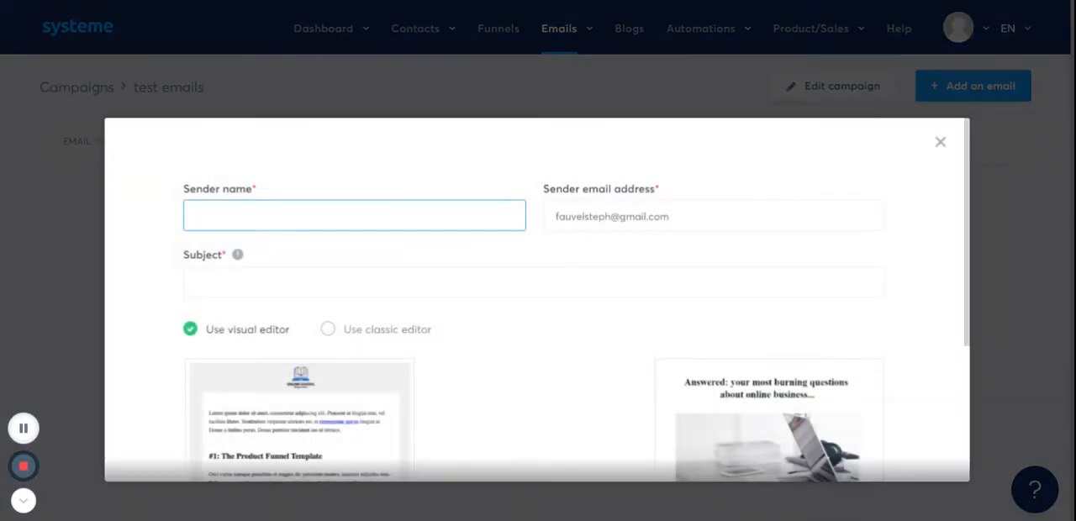
{"action": "type", "text": "Steph"}
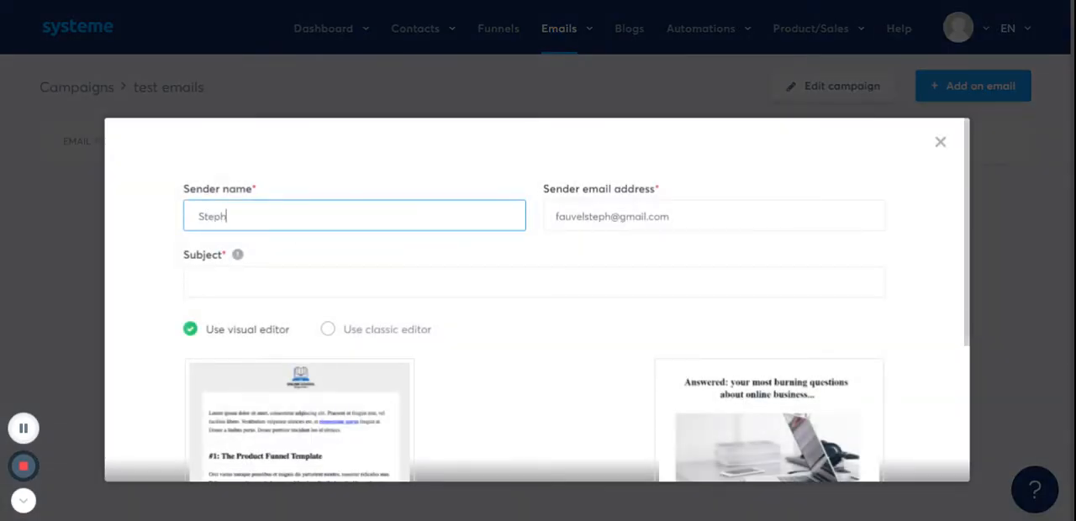
{"action": "type", "text": " Steph"}
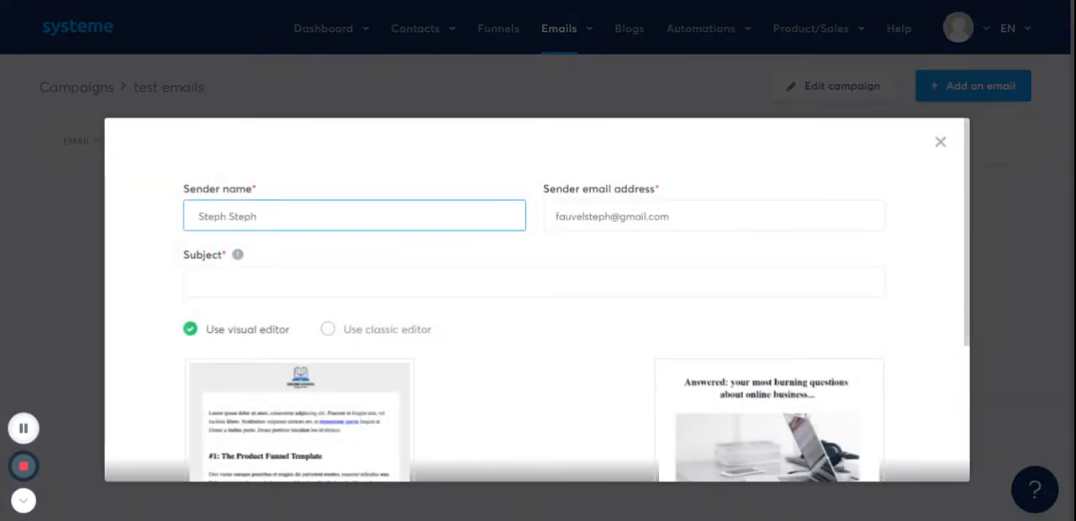
- Replace the default sender email address with the business contact address
{"action": "left_click", "coordinate": [669, 216]}
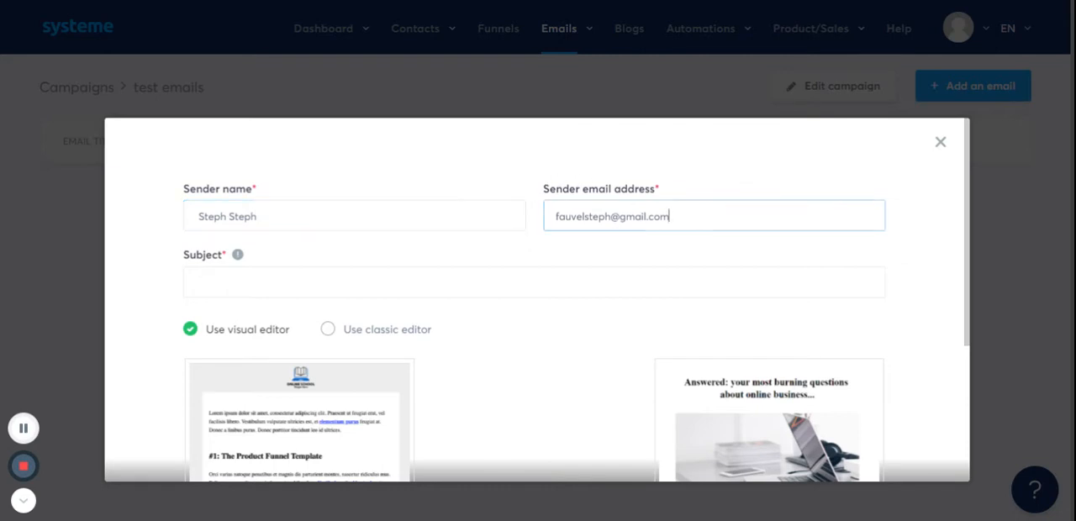
{"action": "key", "text": "BackSpace"}
{"action": "key", "text": "BackSpace"}
{"action": "key", "text": "BackSpace"}
{"action": "key", "text": "BackSpace"}
{"action": "key", "text": "BackSpace"}
{"action": "key", "text": "BackSpace"}
{"action": "key", "text": "BackSpace"}
{"action": "key", "text": "BackSpace"}
{"action": "key", "text": "BackSpace"}
{"action": "key", "text": "BackSpace"}
{"action": "key", "text": "BackSpace"}
{"action": "key", "text": "BackSpace"}
{"action": "key", "text": "BackSpace"}
{"action": "key", "text": "BackSpace"}
{"action": "key", "text": "BackSpace"}
{"action": "key", "text": "BackSpace"}
{"action": "key", "text": "BackSpace"}
{"action": "key", "text": "BackSpace"}
{"action": "key", "text": "BackSpace"}
{"action": "key", "text": "BackSpace"}
{"action": "key", "text": "BackSpace"}
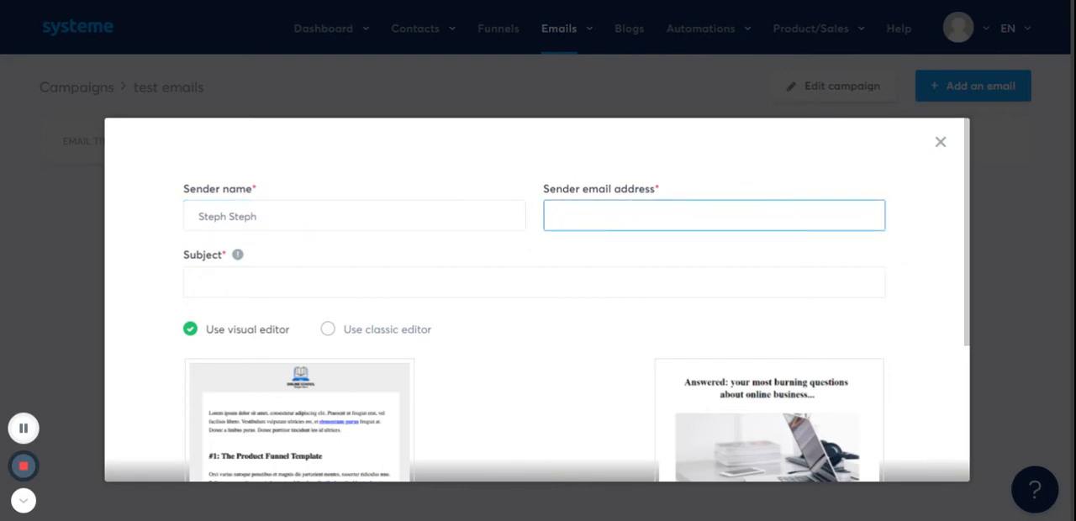
{"action": "type", "text": "co"}
{"action": "key", "text": "Down"}
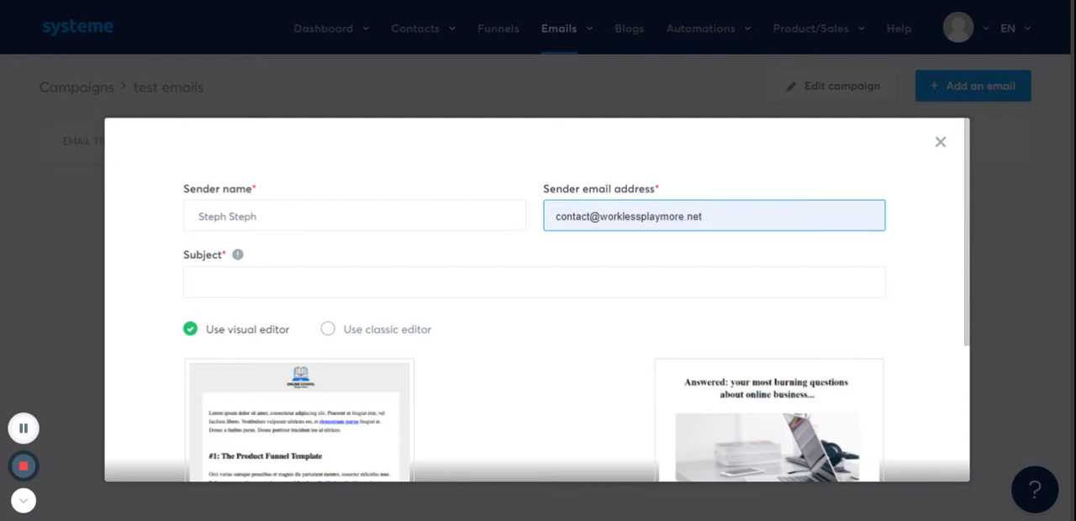
{"action": "key", "text": "Return"}
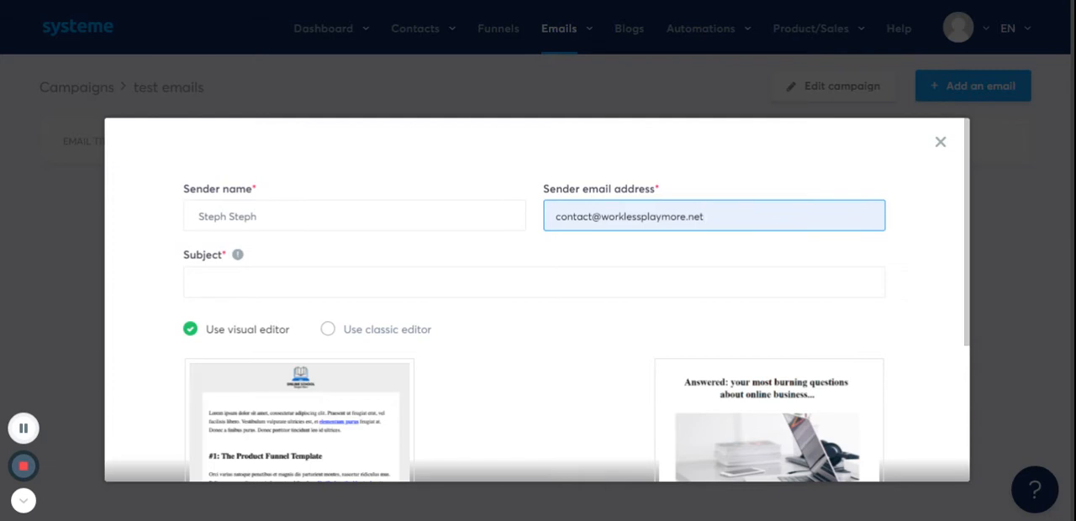
- Create the email with the classic editor and the subject "Did you read this?"
{"action": "left_click", "coordinate": [324, 332]}
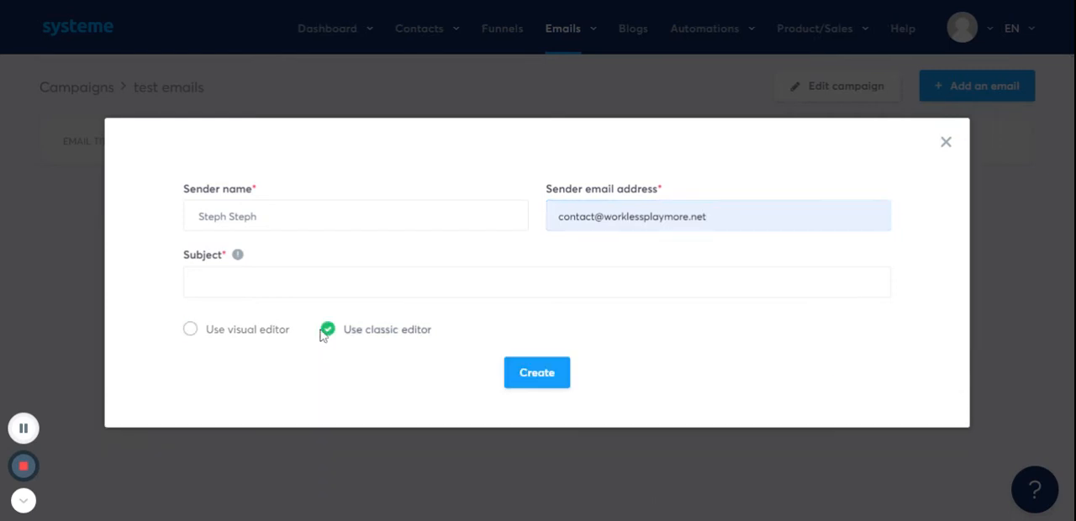
{"action": "left_click", "coordinate": [529, 378]}
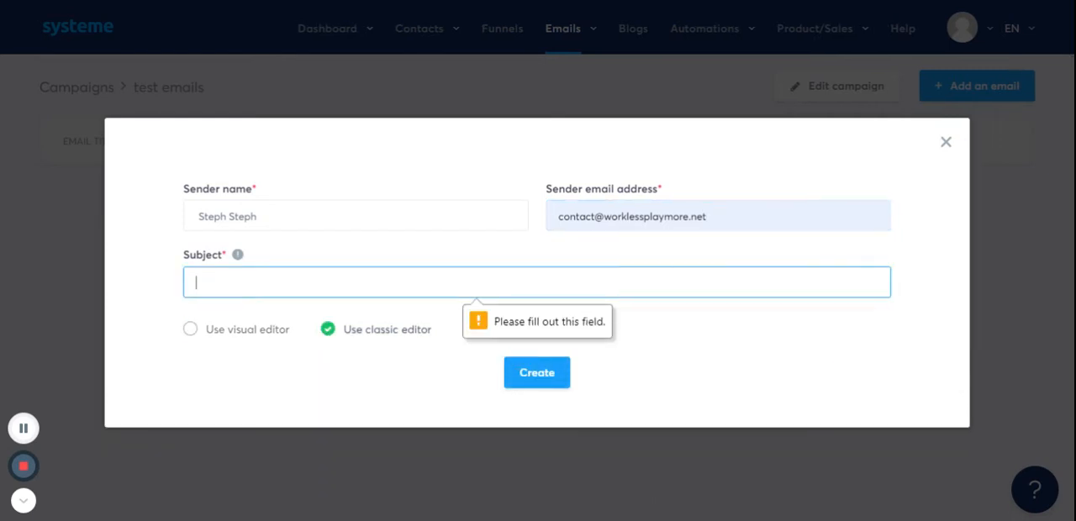
{"action": "type", "text": "Did you t"}
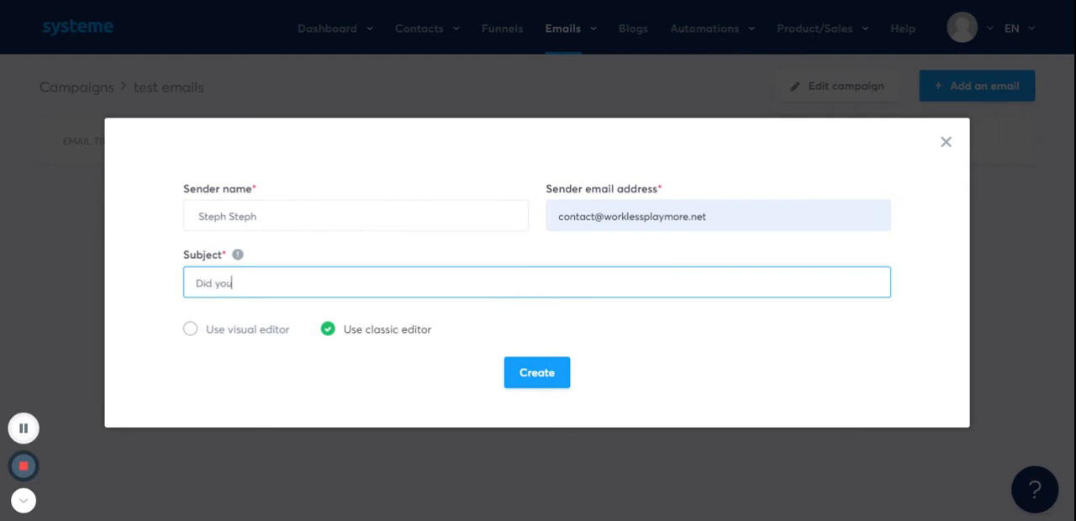
{"action": "type", "text": "ead"}
{"action": "type", "text": " this ^"}
{"action": "left_click", "coordinate": [533, 376]}
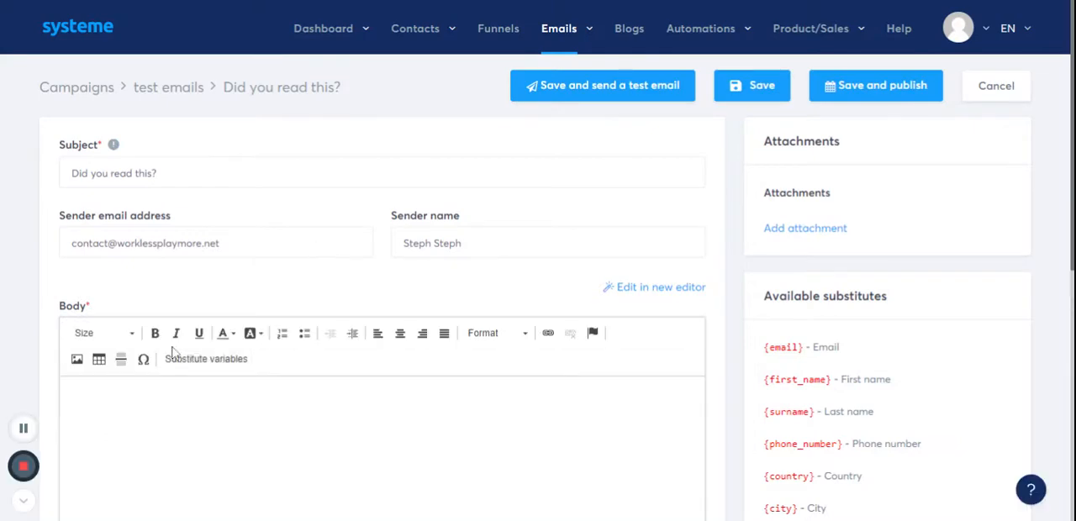
- Write "Hello," in the email body, followed further down by the filler text "bbbbllllllllllllll ggggggg"
{"action": "left_click", "coordinate": [167, 408]}
{"action": "type", "text": "Hello "}
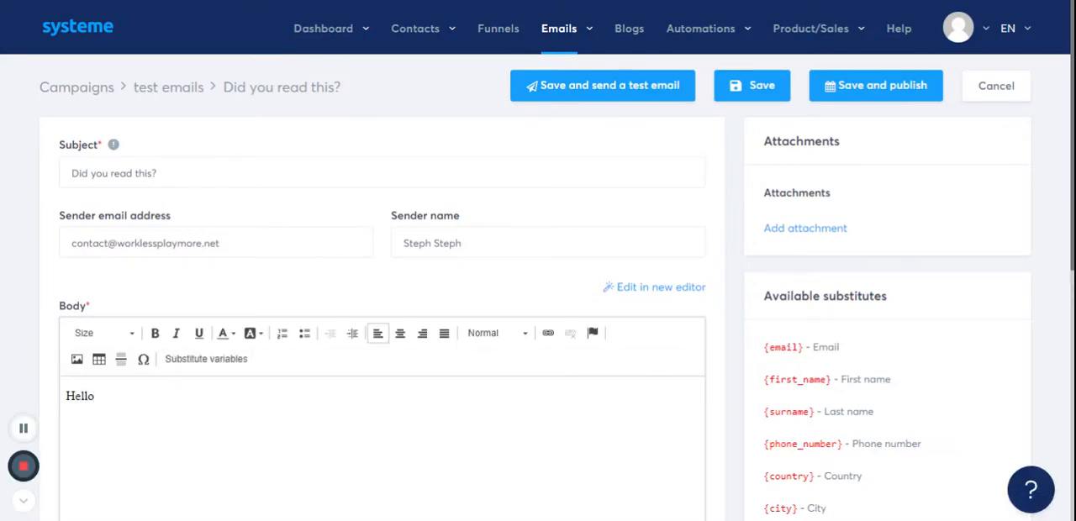
{"action": "type", "text": "bbbbllllllllllllll"}
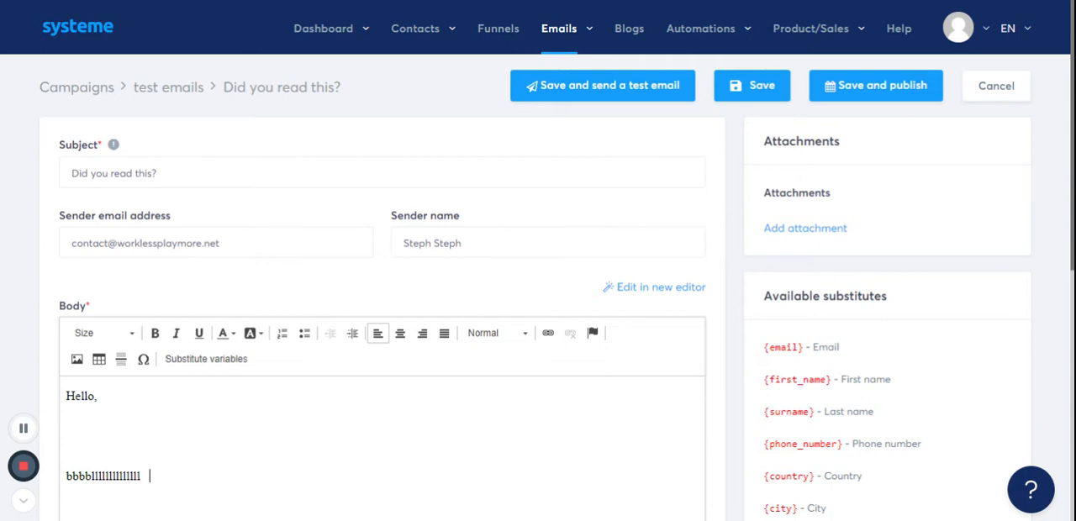
{"action": "type", "text": " ggggggg"}
- Examine the link options for the text "ggggggg" in the email body, without adding a link
{"action": "left_click_drag", "start_coordinate": [195, 477], "coordinate": [149, 477]}
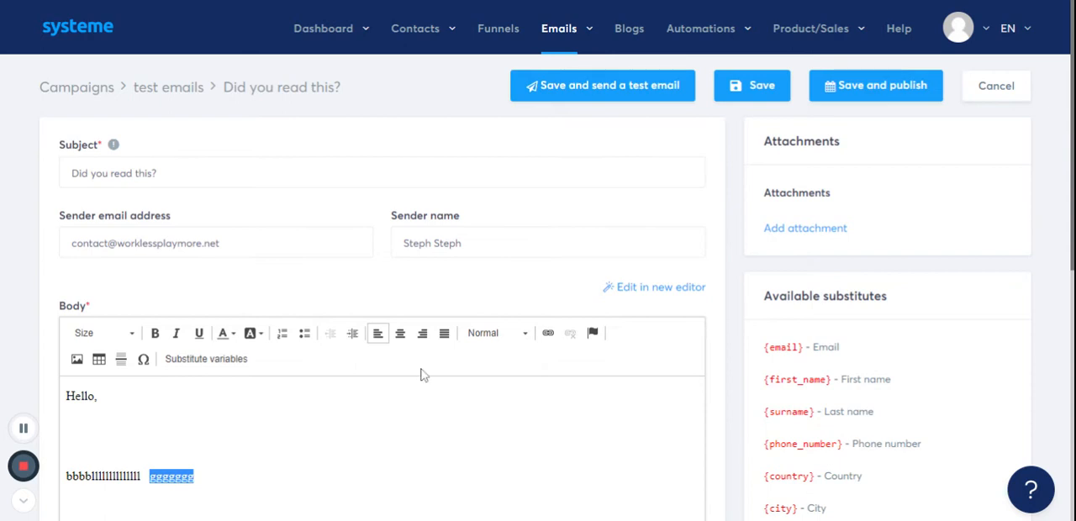
{"action": "left_click", "coordinate": [548, 335]}
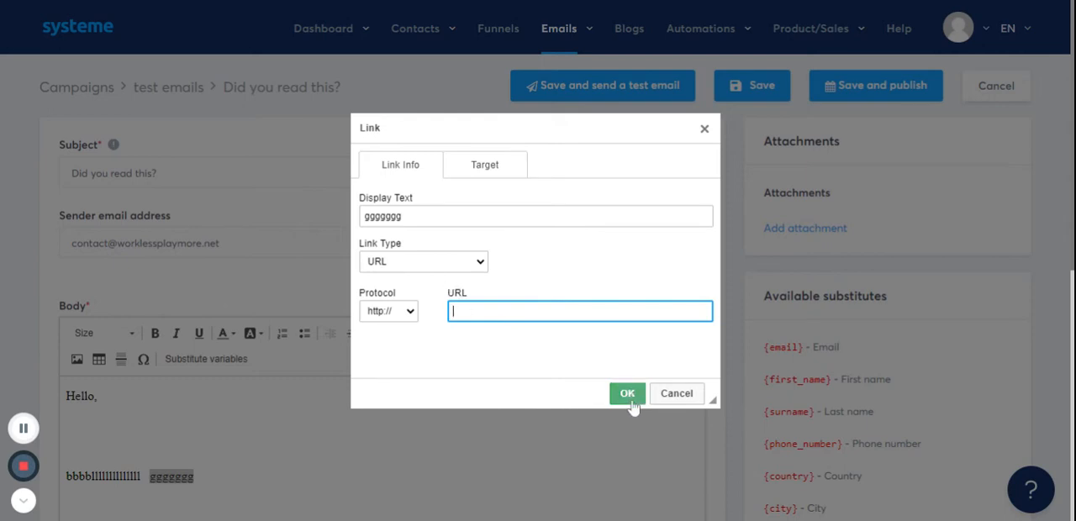
{"action": "left_click", "coordinate": [705, 131]}
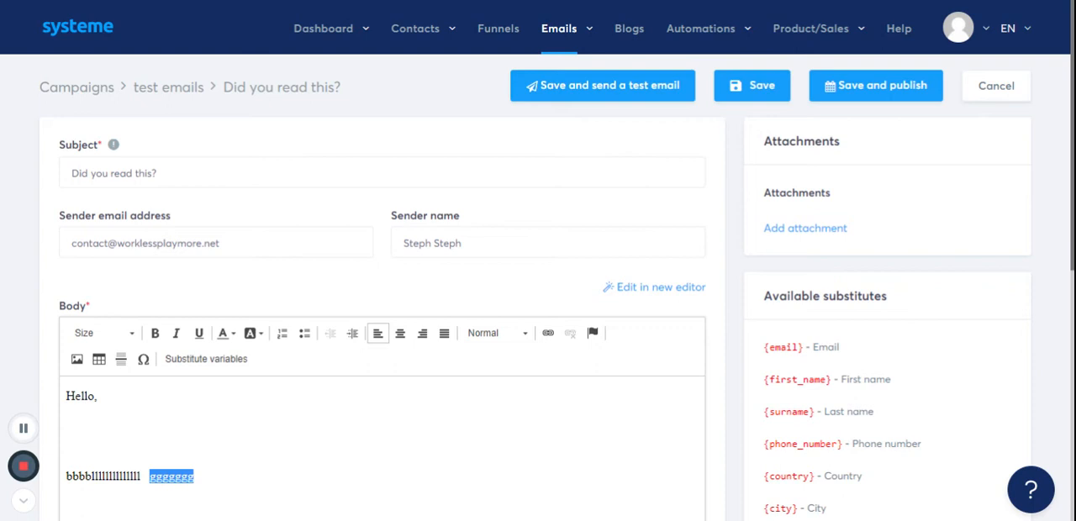
{"action": "left_click", "coordinate": [204, 476]}
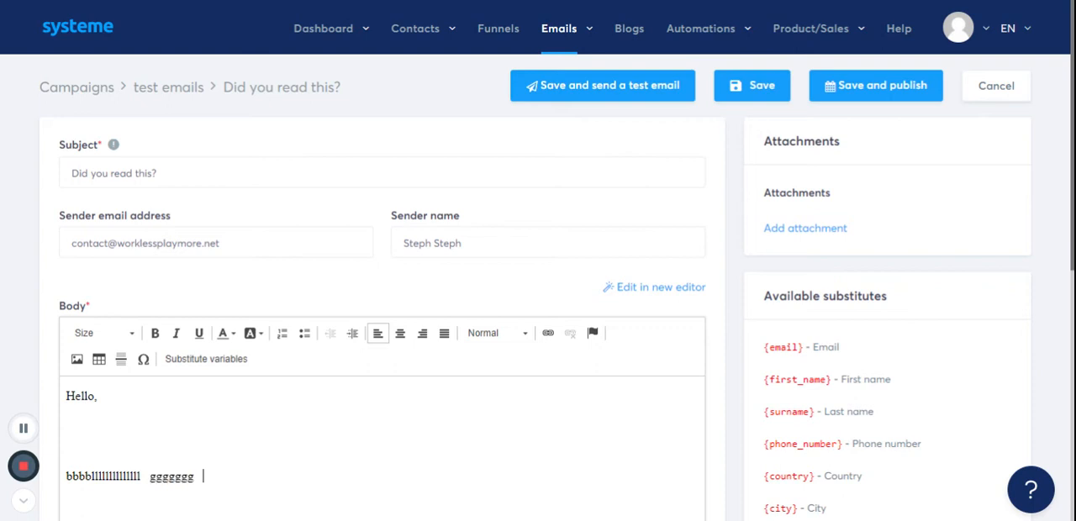
- Save and publish the "Did you read this?" email with a sending delay of 1 hour
{"action": "left_click", "coordinate": [868, 96]}
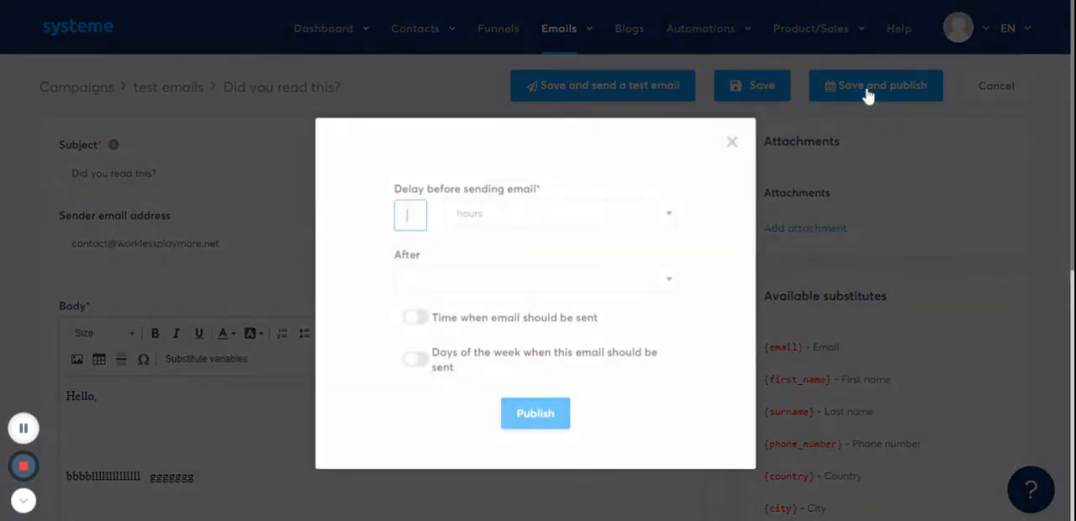
{"action": "left_click", "coordinate": [567, 222]}
{"action": "left_click", "coordinate": [582, 185]}
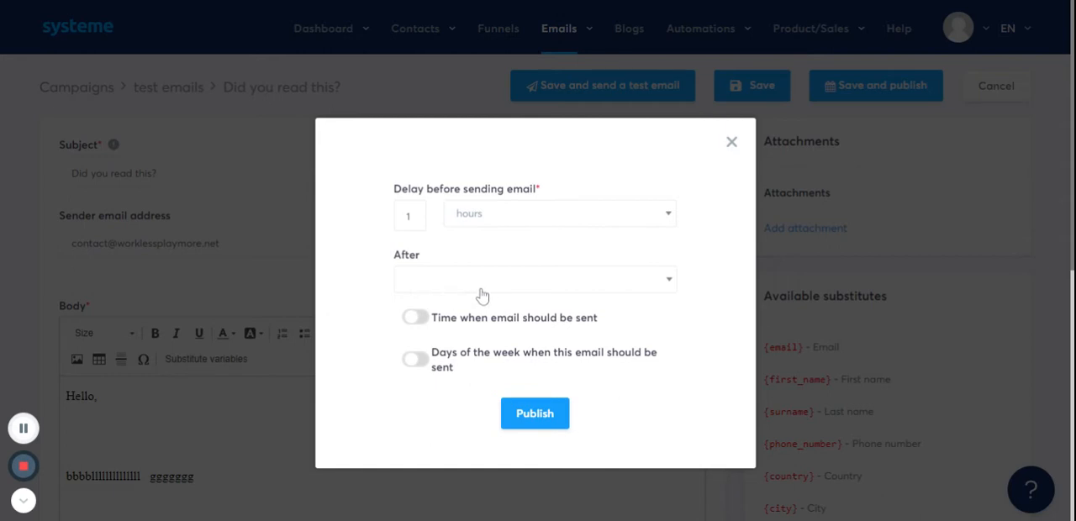
{"action": "left_click", "coordinate": [534, 425]}
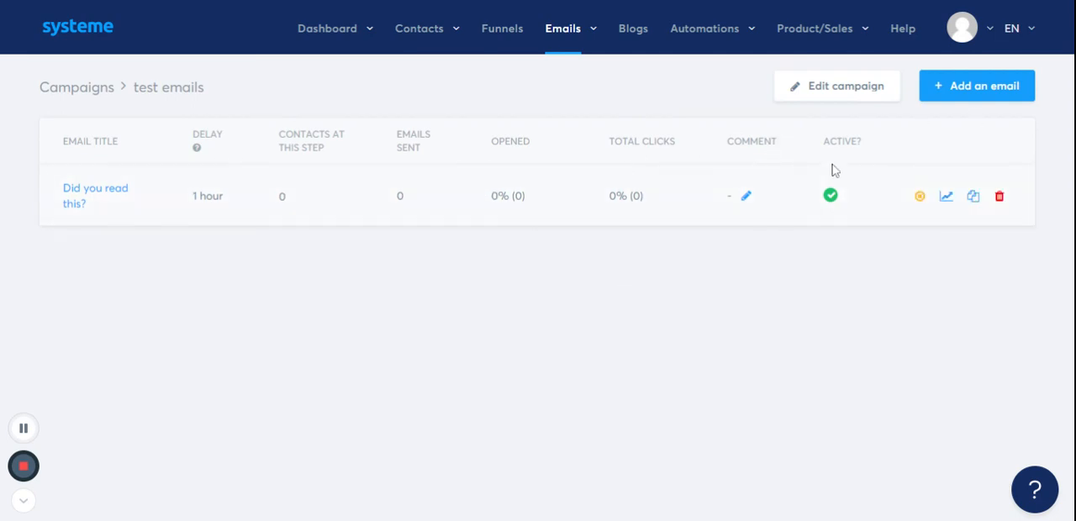
- Start a second campaign email with the sender's name and the business contact address as sender email
{"action": "left_click", "coordinate": [997, 100]}
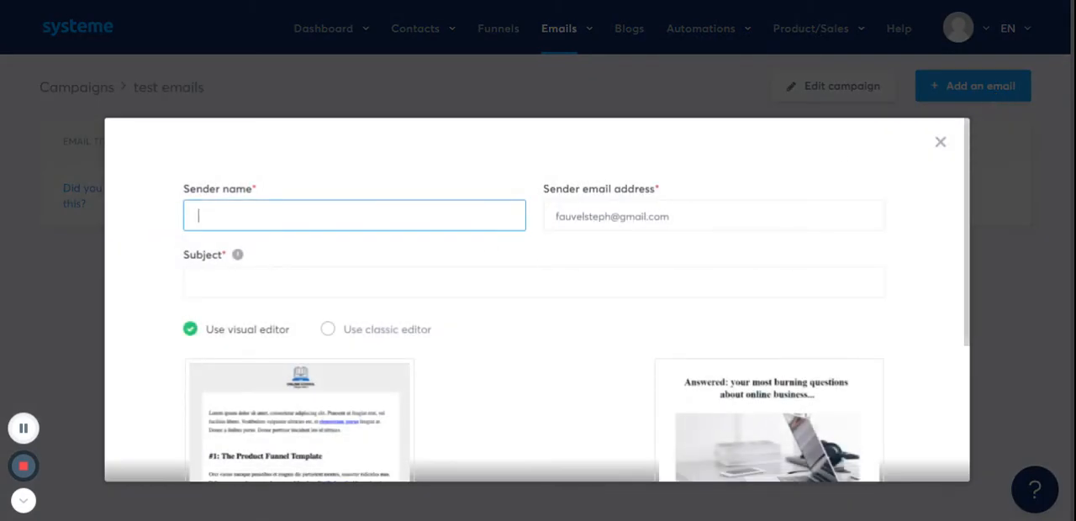
{"action": "left_click", "coordinate": [244, 273]}
{"action": "left_click", "coordinate": [673, 217]}
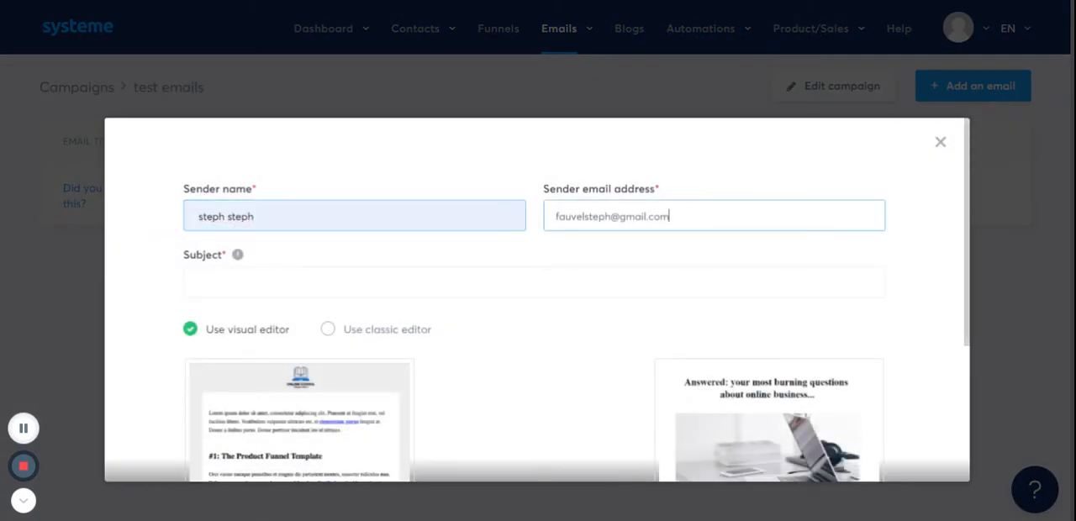
{"action": "key", "text": "BackSpace"}
{"action": "key", "text": "BackSpace"}
{"action": "key", "text": "BackSpace"}
{"action": "key", "text": "BackSpace"}
{"action": "key", "text": "BackSpace"}
{"action": "key", "text": "BackSpace"}
{"action": "key", "text": "BackSpace"}
{"action": "key", "text": "BackSpace"}
{"action": "key", "text": "BackSpace"}
{"action": "key", "text": "BackSpace"}
{"action": "key", "text": "BackSpace"}
{"action": "key", "text": "BackSpace"}
{"action": "key", "text": "BackSpace"}
{"action": "key", "text": "BackSpace"}
{"action": "key", "text": "BackSpace"}
{"action": "key", "text": "BackSpace"}
{"action": "key", "text": "BackSpace"}
{"action": "key", "text": "BackSpace"}
{"action": "key", "text": "BackSpace"}
{"action": "key", "text": "BackSpace"}
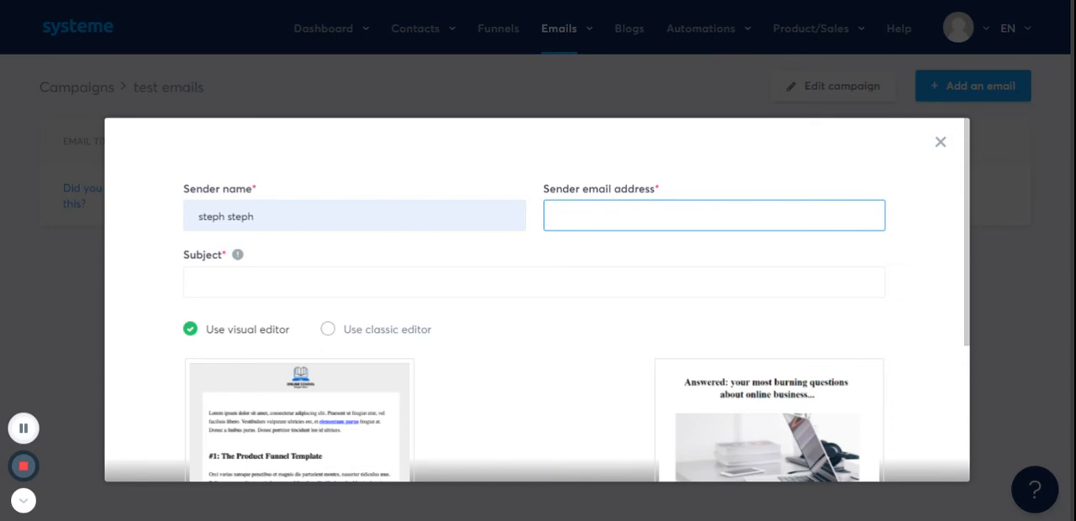
{"action": "left_click", "coordinate": [623, 252]}
- Create the second email with the subject "Hello again" and the classic editor
{"action": "left_click", "coordinate": [357, 284]}
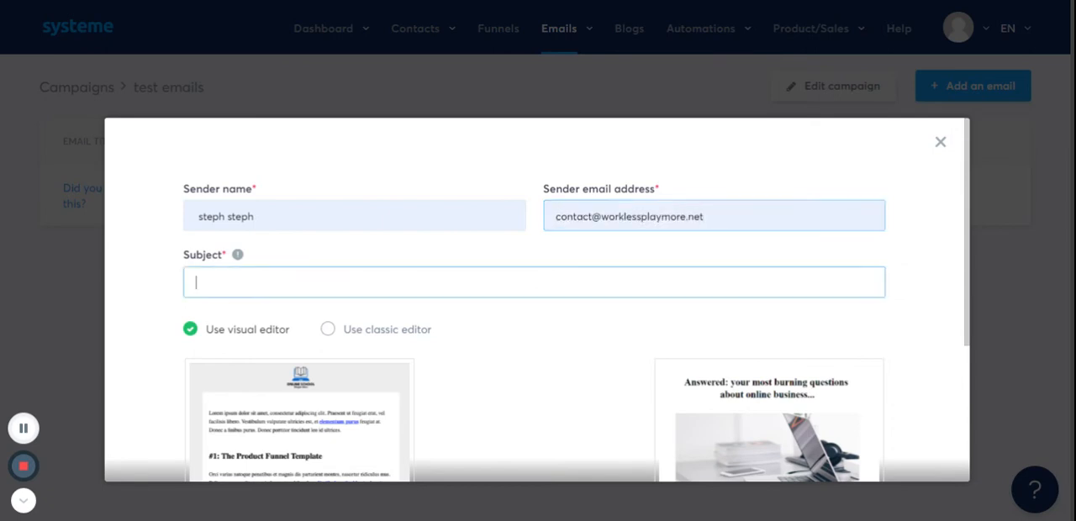
{"action": "type", "text": "Hello"}
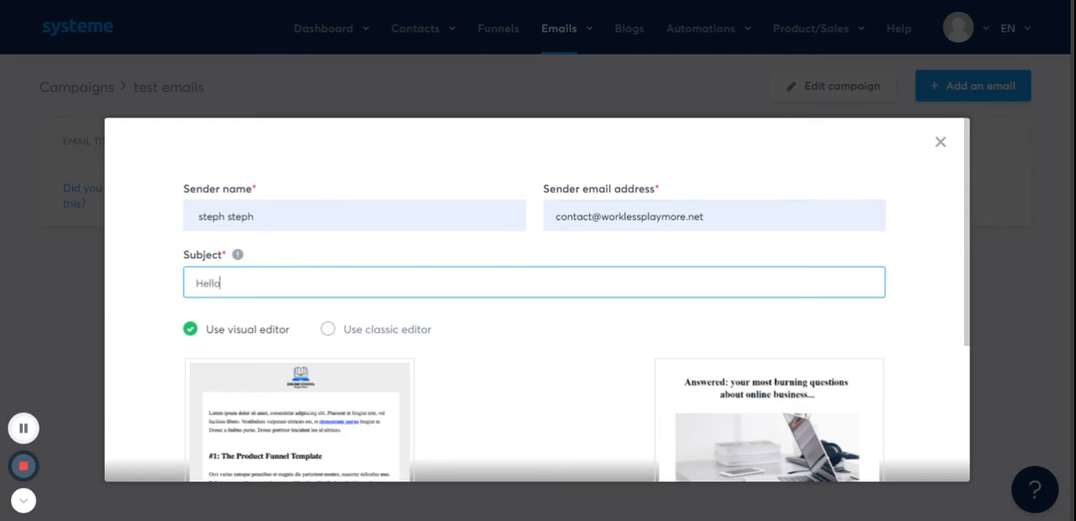
{"action": "type", "text": " again"}
{"action": "left_click", "coordinate": [329, 331]}
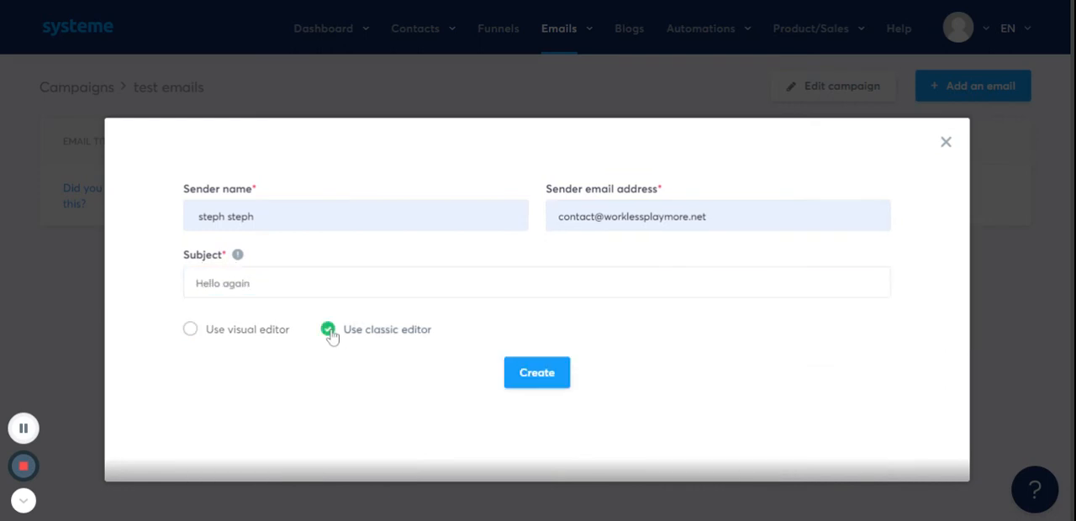
{"action": "left_click", "coordinate": [537, 374]}
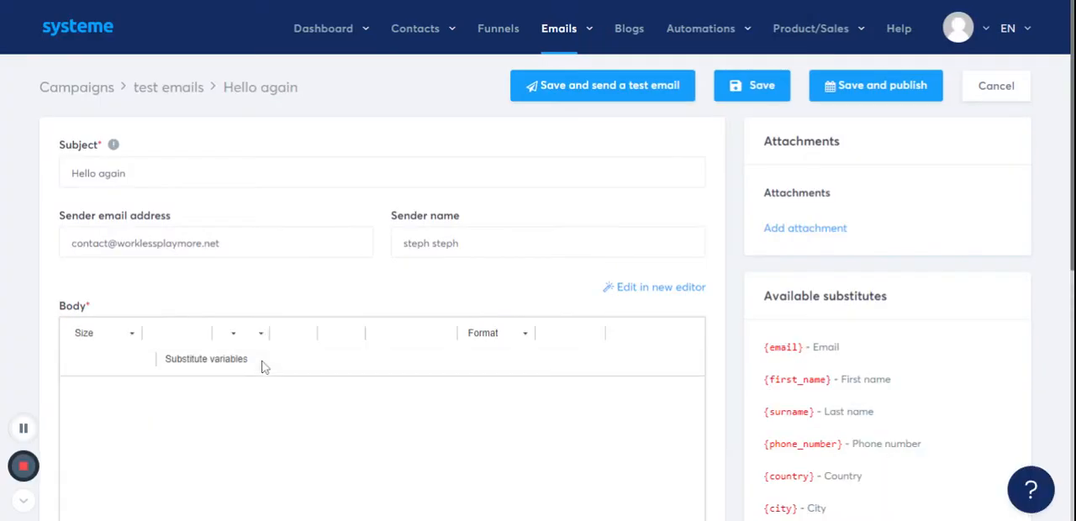
- Write "Hello again," in the email body, followed further down by the filler text "jjkkllkghnjmk,l;fghnjmk"
{"action": "left_click", "coordinate": [248, 407]}
{"action": "type", "text": "He"}
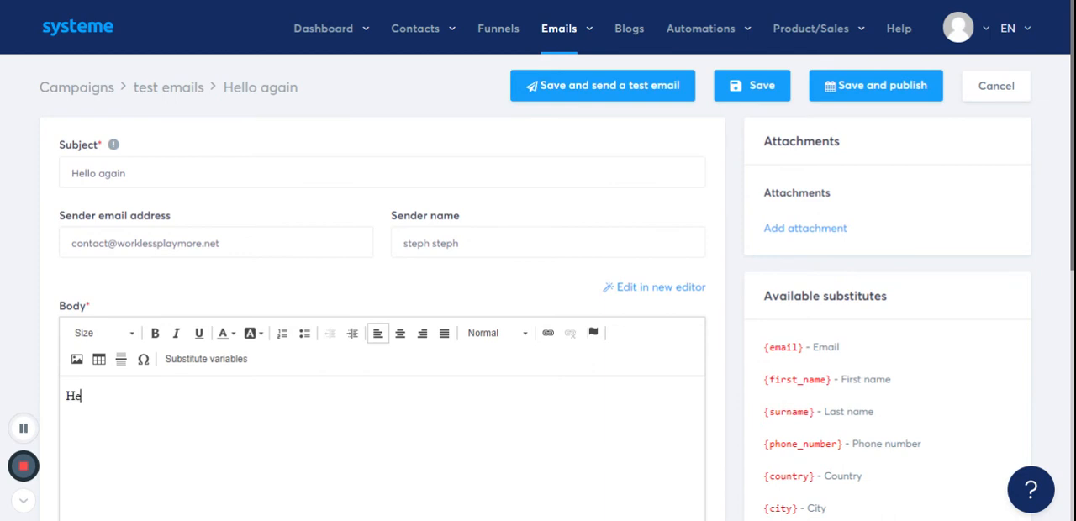
{"action": "type", "text": "llo again,   jj"}
{"action": "type", "text": "kkllkghnjmk,l;fghnjmk"}
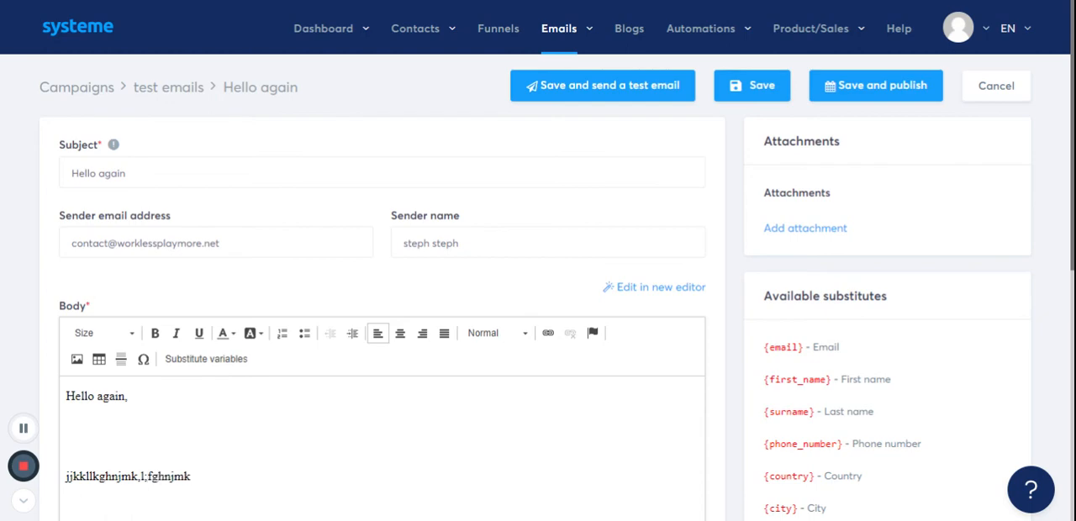
- Save and publish the "Hello again" email with a sending delay of 1 day after the "Did you read this?" email
{"action": "left_click", "coordinate": [887, 92]}
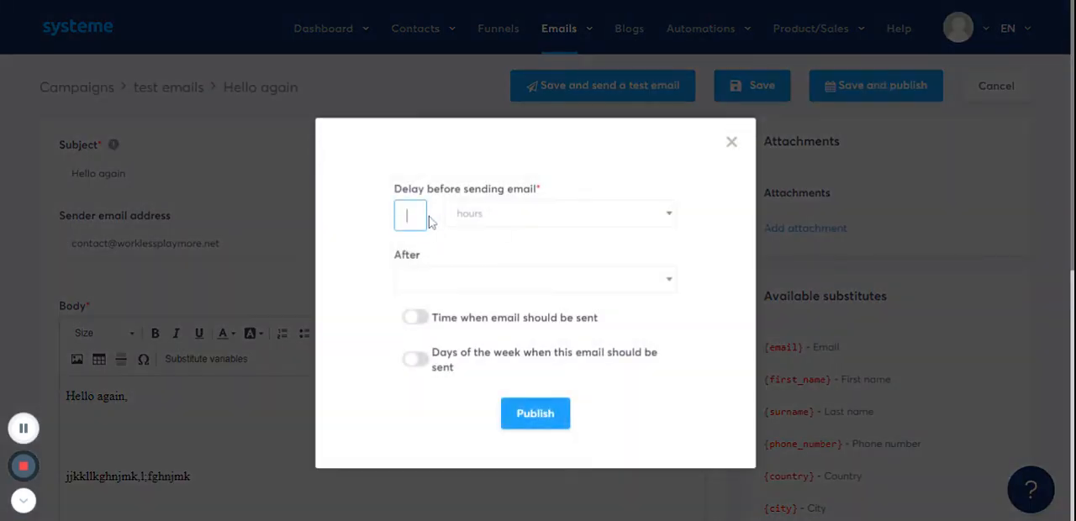
{"action": "type", "text": "1"}
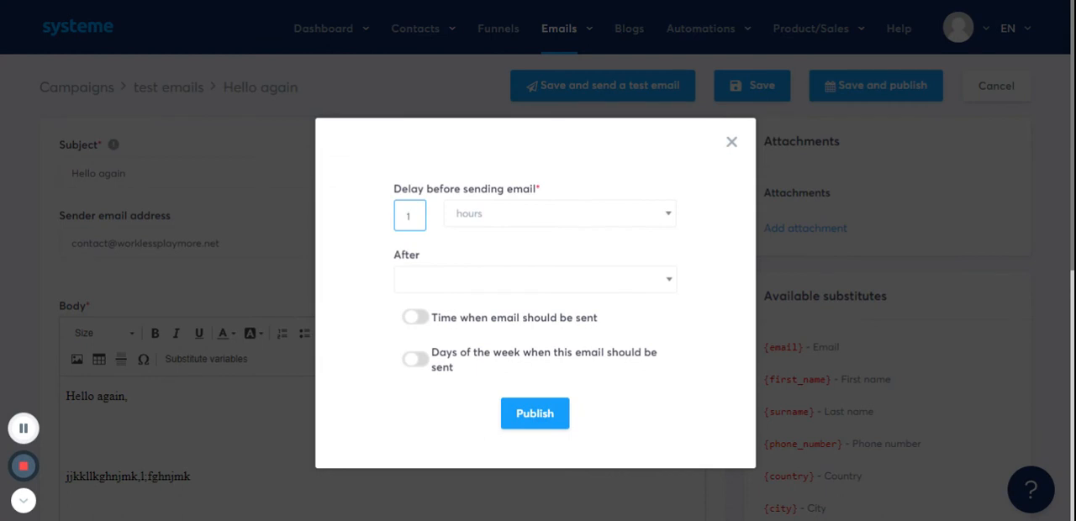
{"action": "left_click", "coordinate": [465, 224]}
{"action": "left_click", "coordinate": [474, 280]}
{"action": "left_click", "coordinate": [473, 282]}
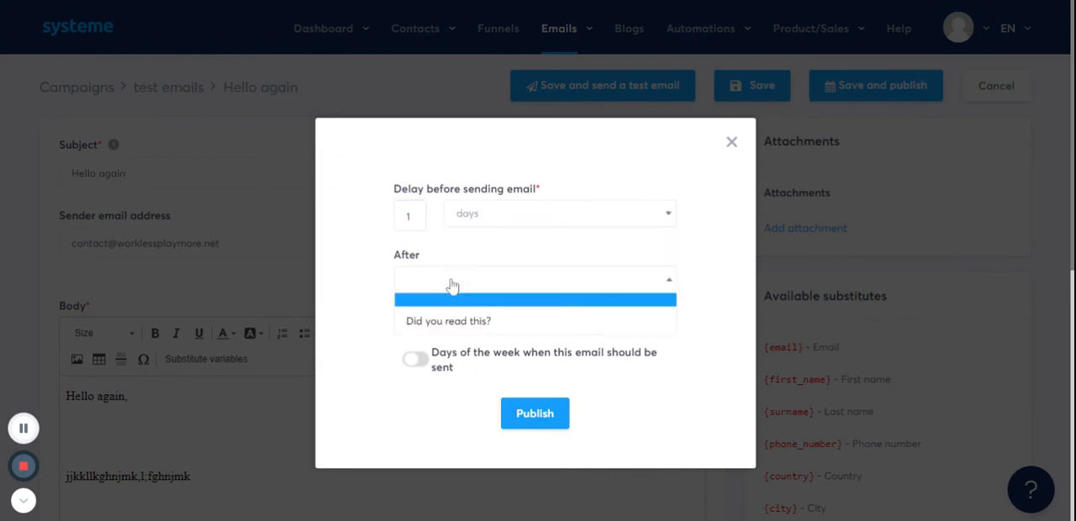
{"action": "left_click", "coordinate": [446, 332]}
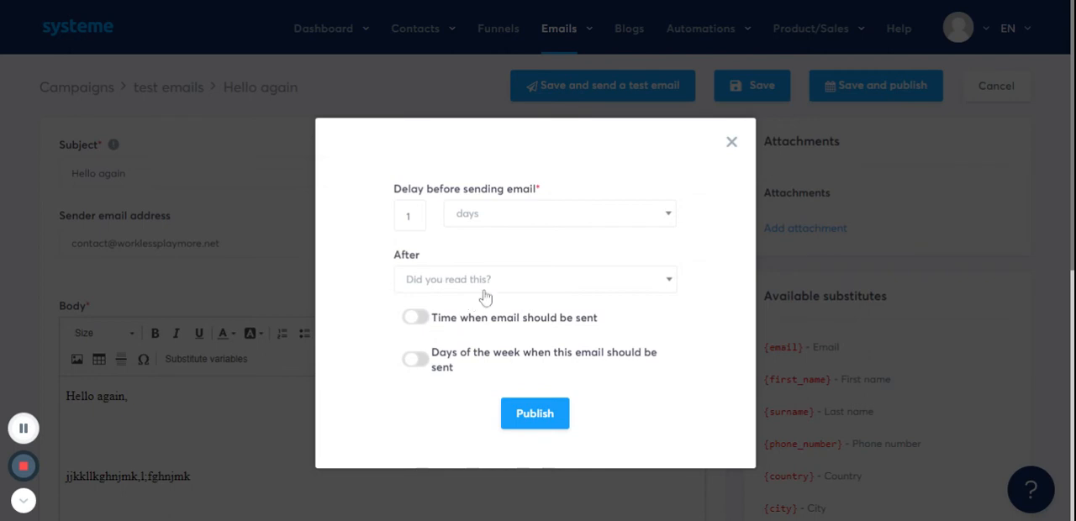
{"action": "left_click", "coordinate": [554, 420]}
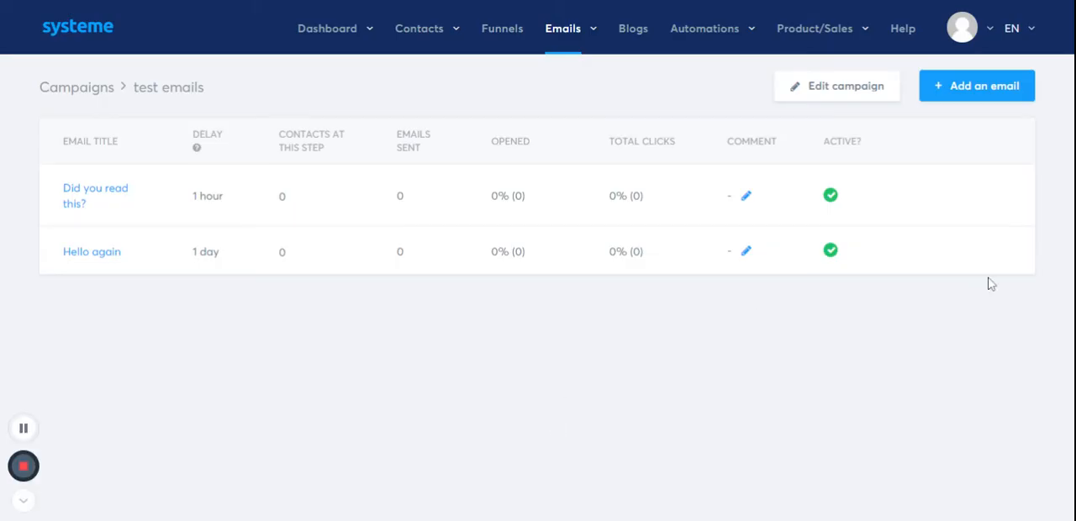
{"action": "left_click", "coordinate": [23, 427]}
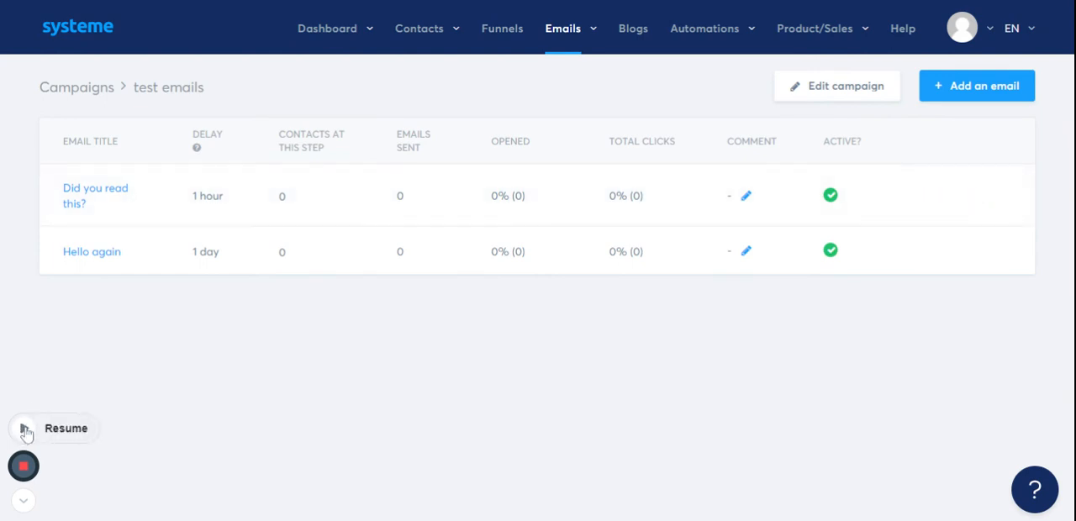
{"action": "left_click", "coordinate": [23, 427]}
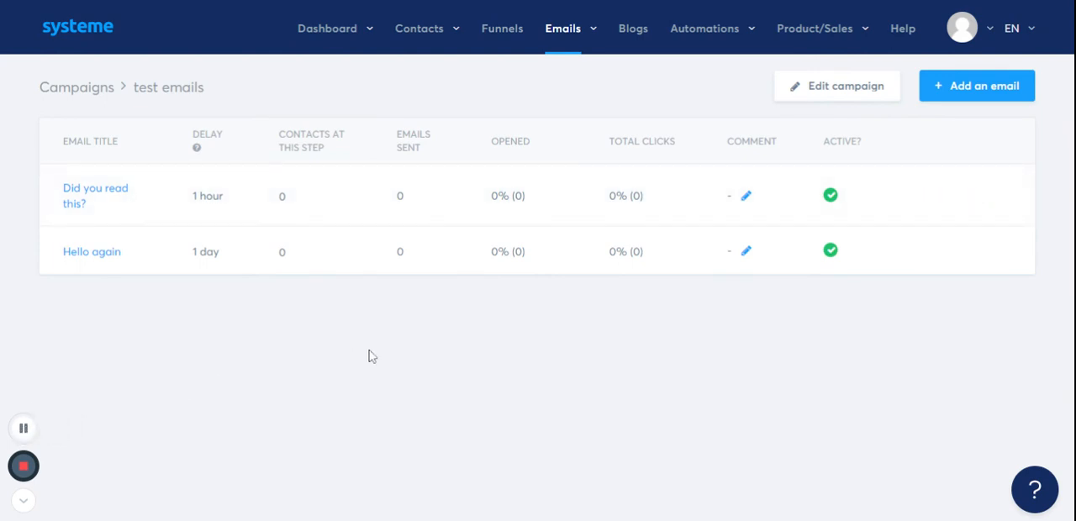
- Start an automation rule on the squeeze page of "Funnel for new project" with the trigger "Funnel step form subscribed"
{"action": "left_click", "coordinate": [510, 36]}
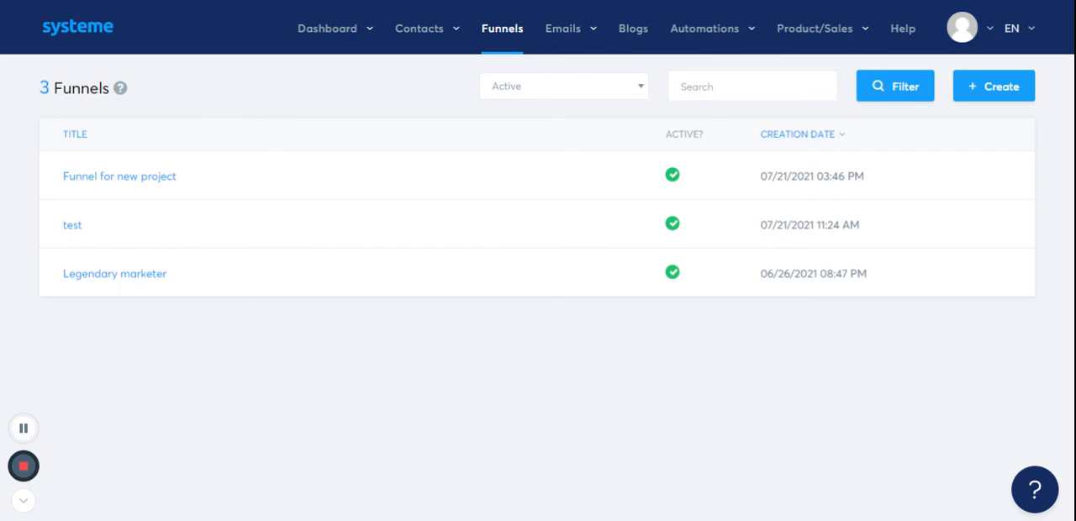
{"action": "left_click", "coordinate": [92, 181]}
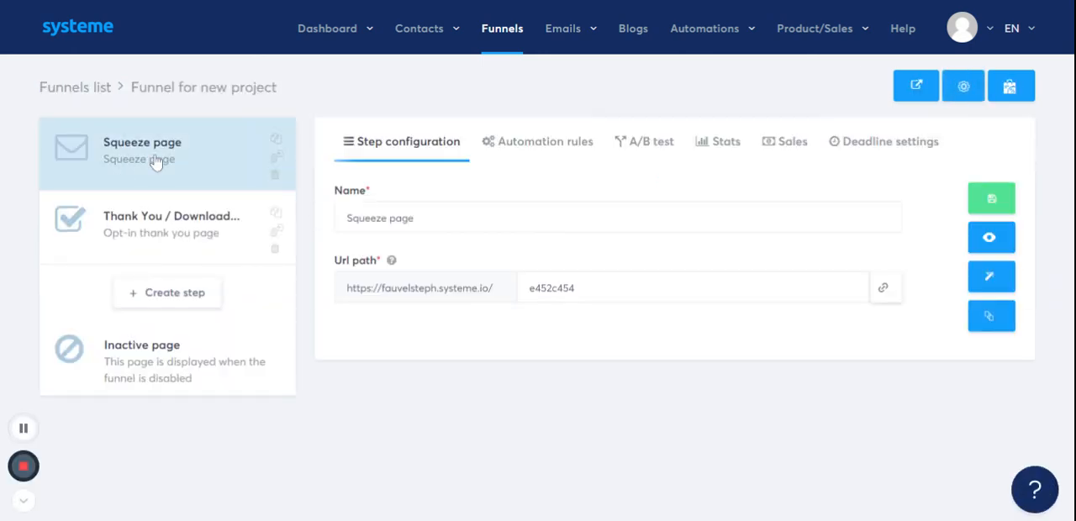
{"action": "left_click", "coordinate": [157, 163]}
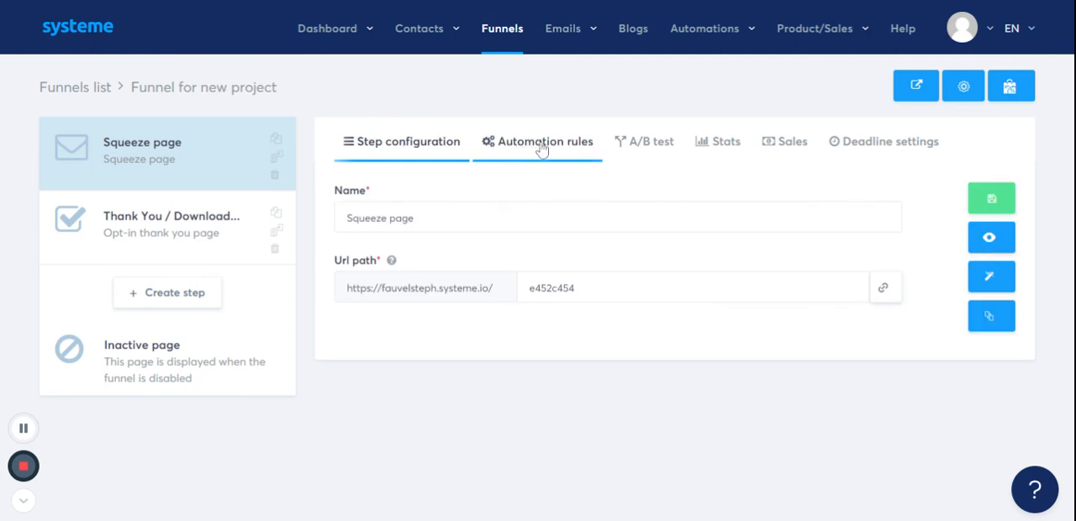
{"action": "left_click", "coordinate": [543, 145]}
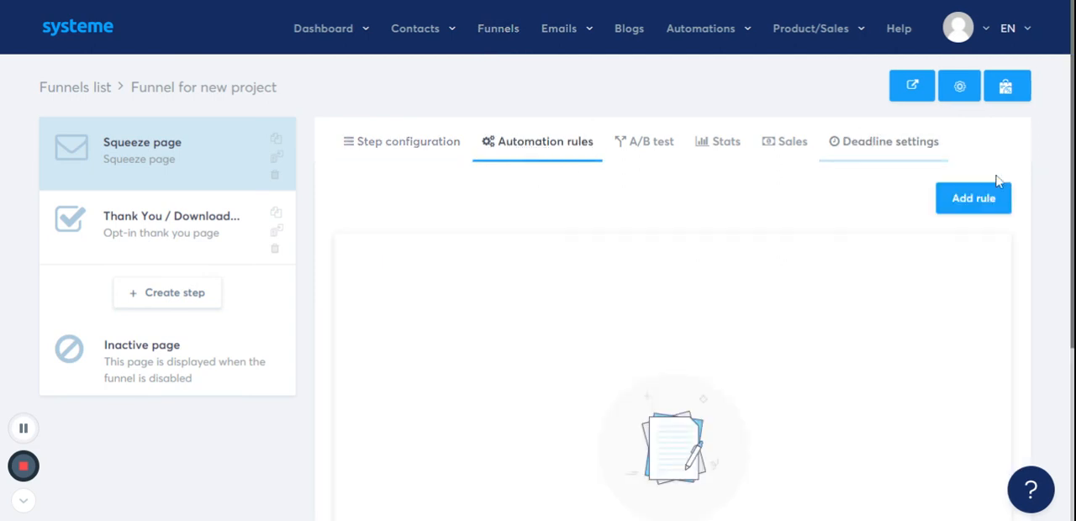
{"action": "left_click", "coordinate": [971, 208]}
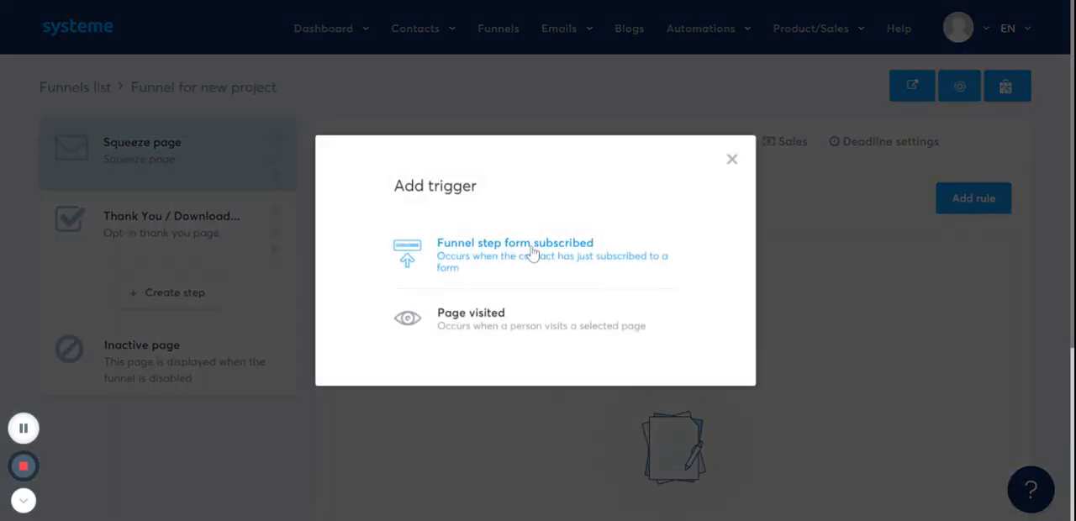
{"action": "left_click", "coordinate": [481, 257]}
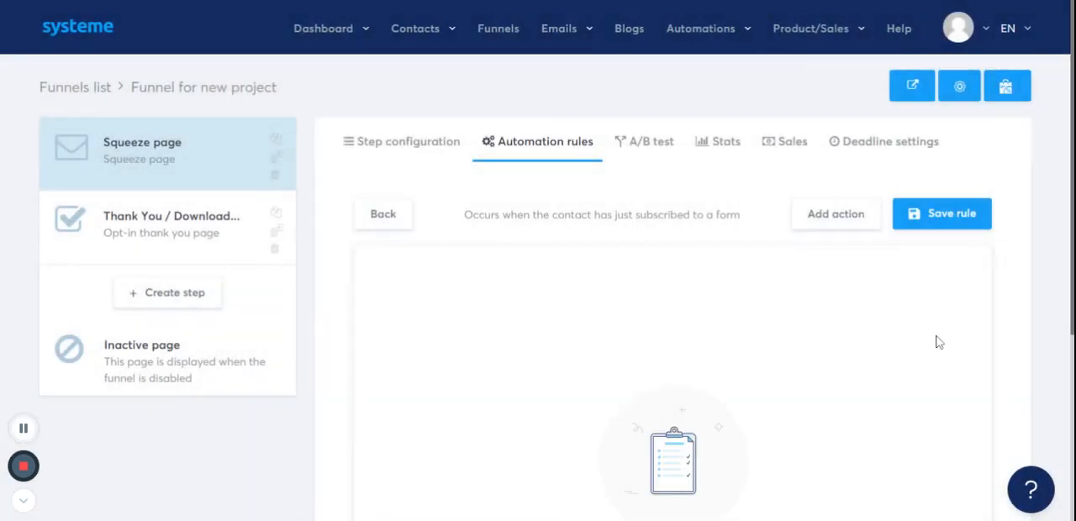
- Add a "Subscribe to campaign" action for the "test emails" campaign to the rule and save the rule
{"action": "scroll", "coordinate": [967, 311], "scroll_direction": "down", "scroll_amount": 1}
{"action": "left_click", "coordinate": [834, 205]}
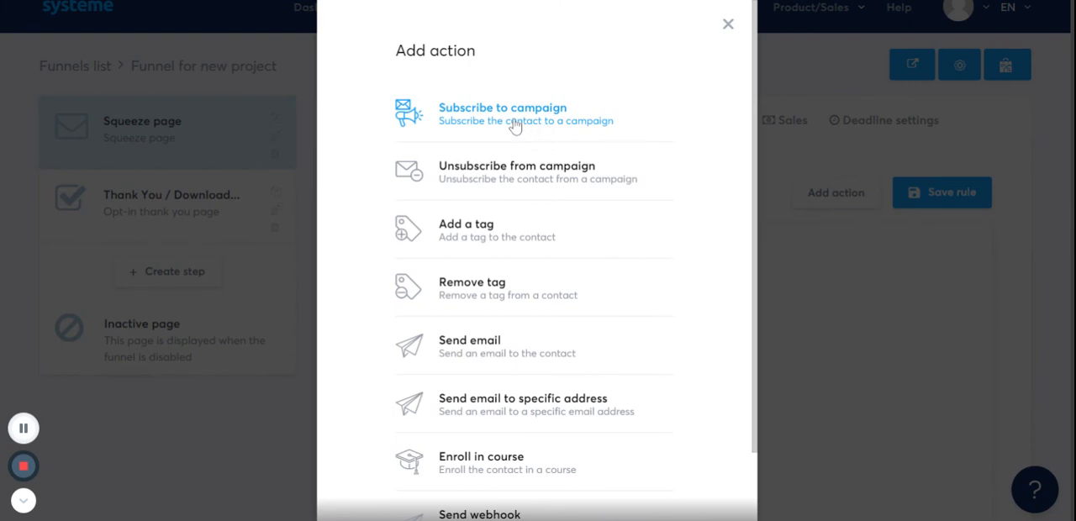
{"action": "left_click", "coordinate": [515, 125]}
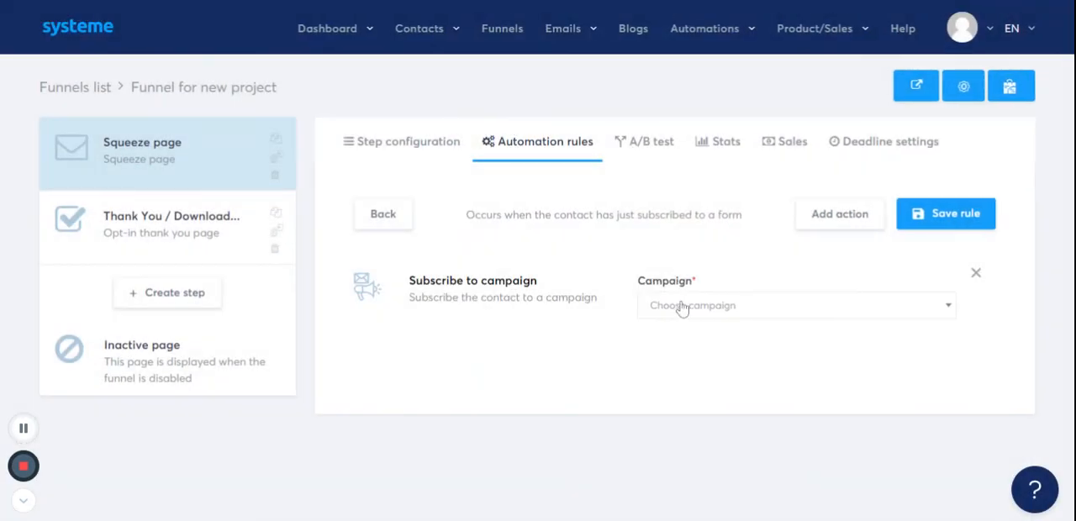
{"action": "left_click", "coordinate": [714, 310]}
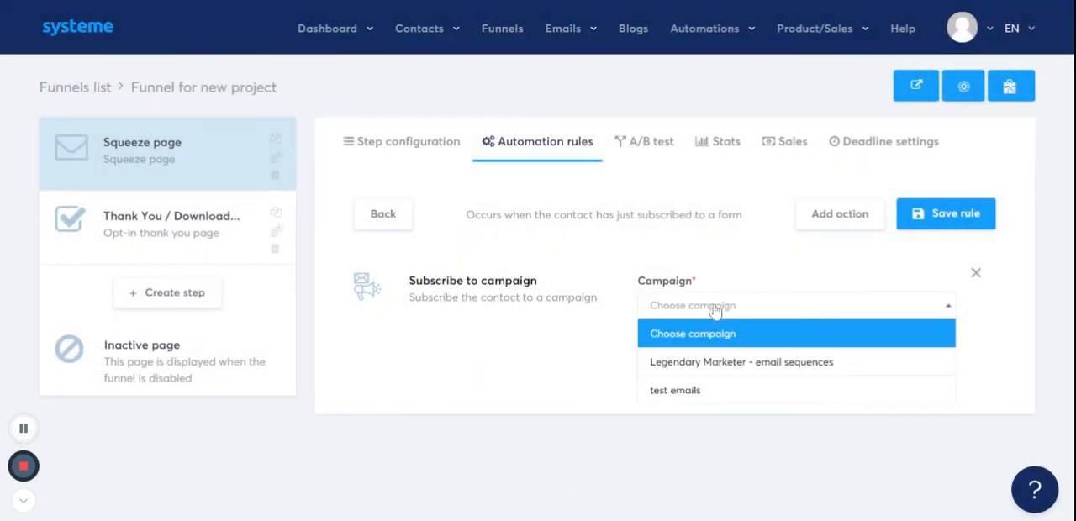
{"action": "left_click", "coordinate": [721, 392]}
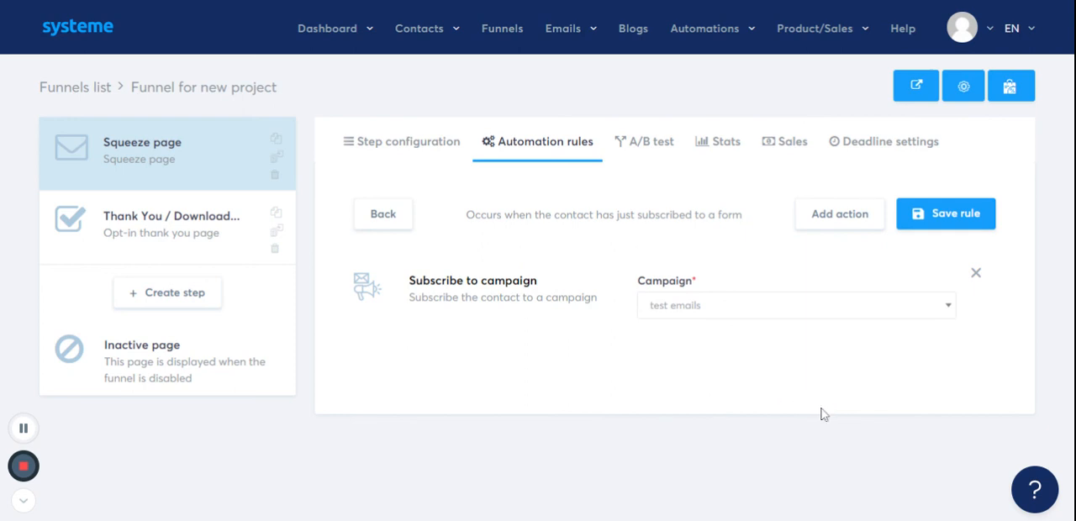
{"action": "left_click", "coordinate": [956, 216]}
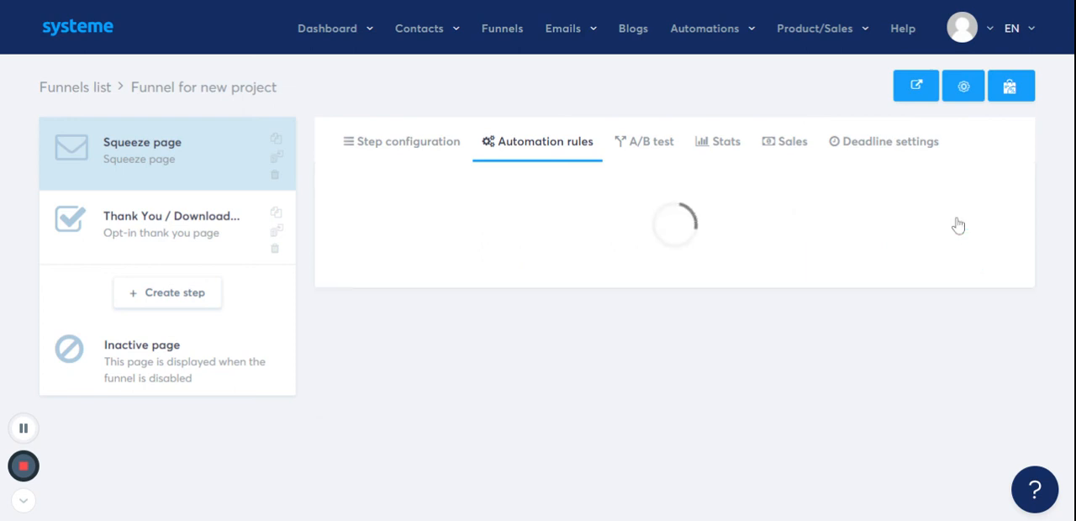